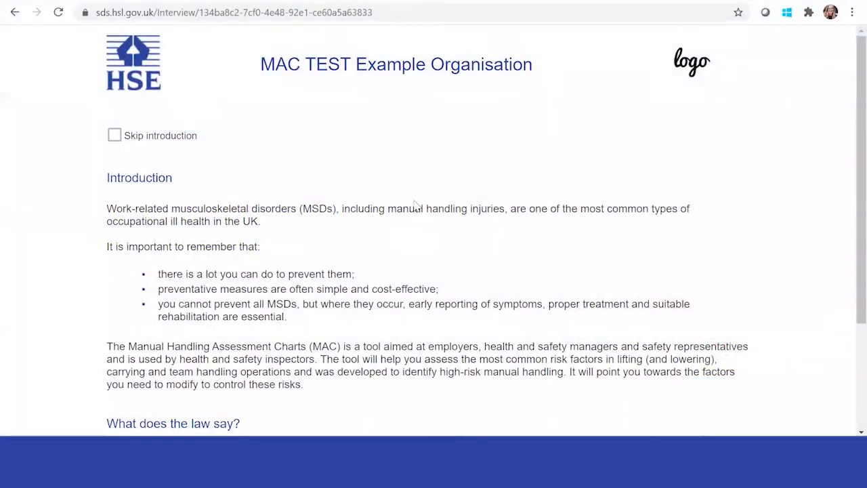
# Page through the Introduction and Structure of the MAC pages to the assessment guidance and risk-level key
pyautogui.scroll(2, 415, 201)
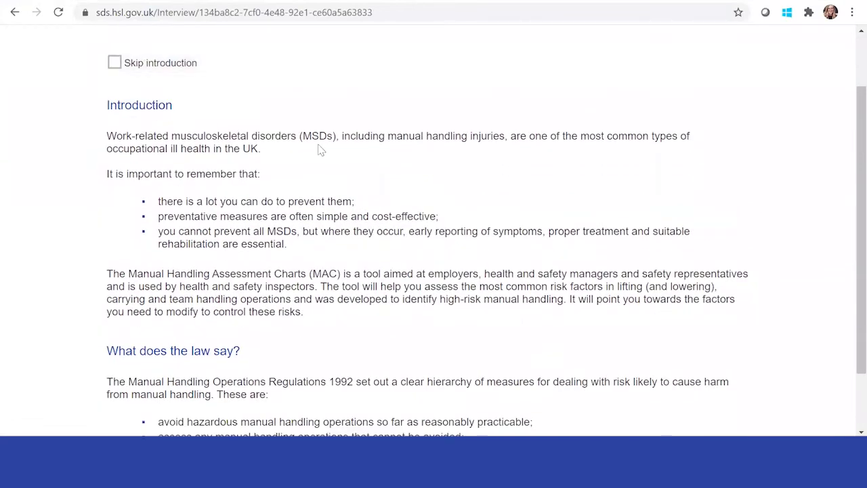
pyautogui.scroll(-2, 318, 146)
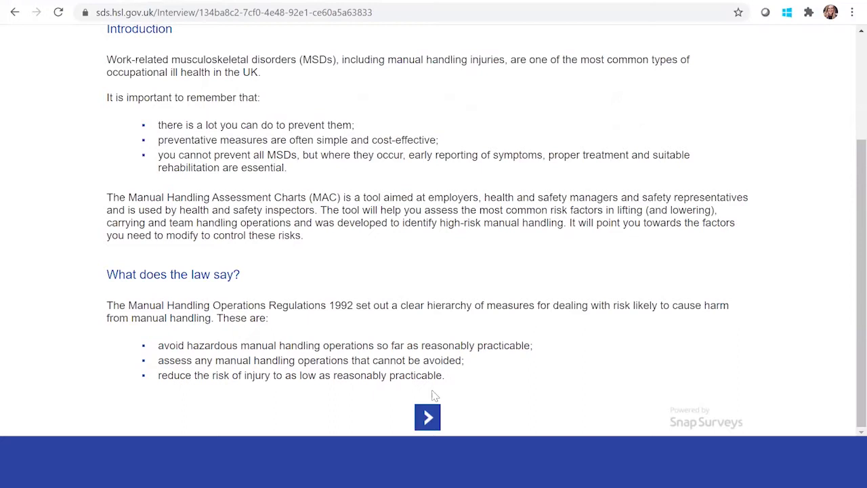
pyautogui.click(428, 417)
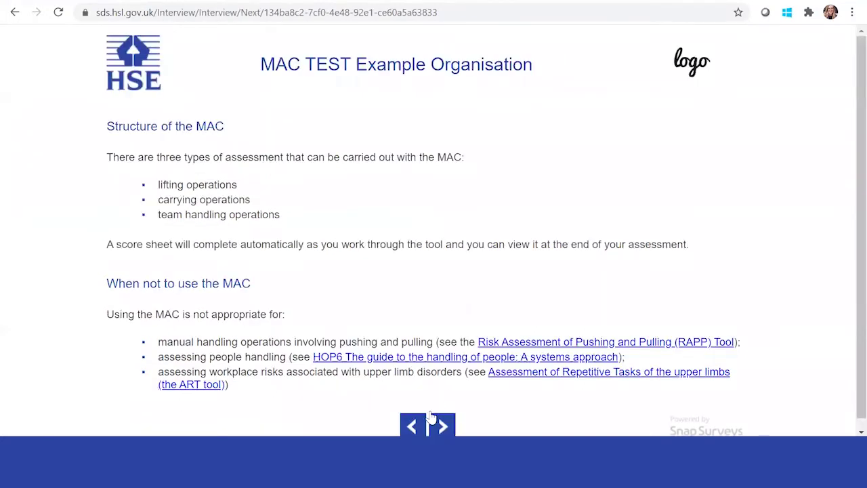
pyautogui.scroll(-1, 362, 294)
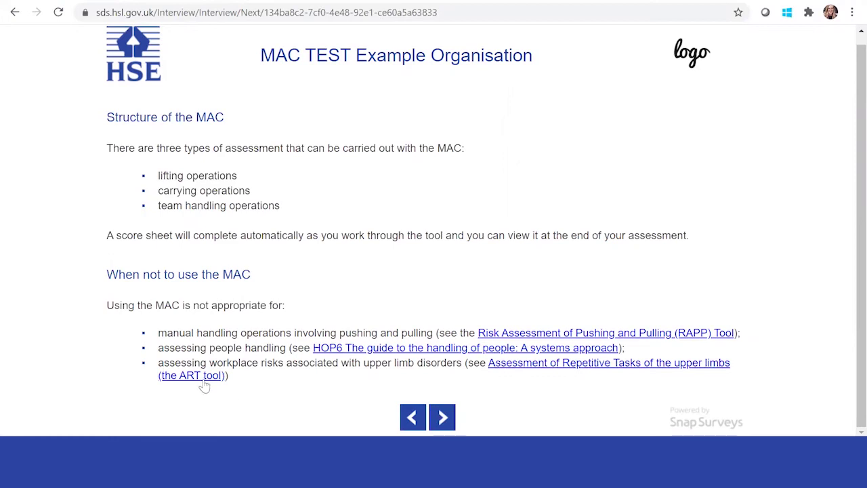
pyautogui.click(441, 417)
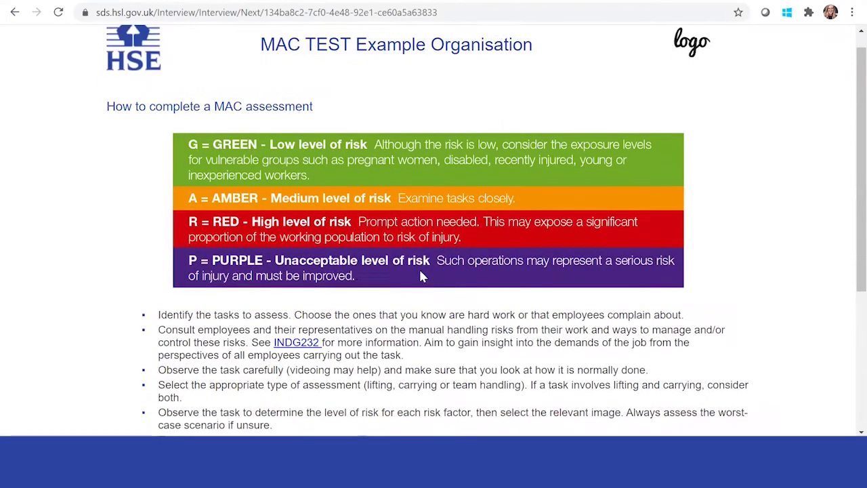
pyautogui.scroll(-1, 421, 275)
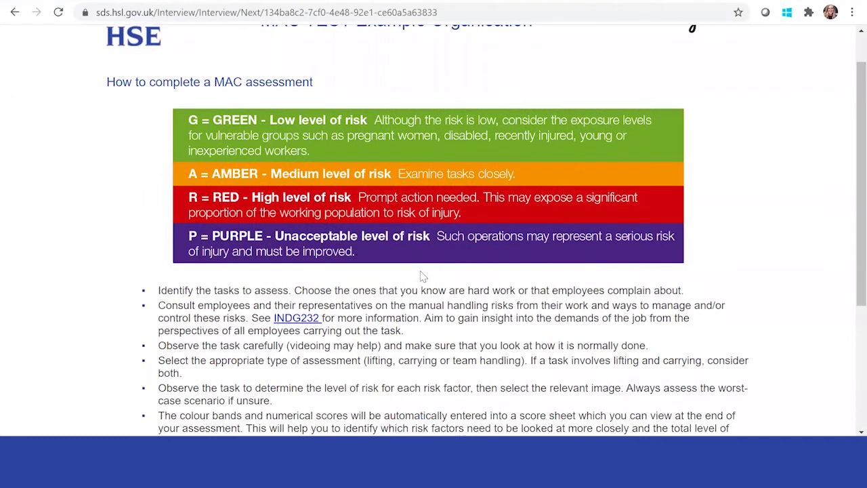
pyautogui.scroll(-3, 421, 275)
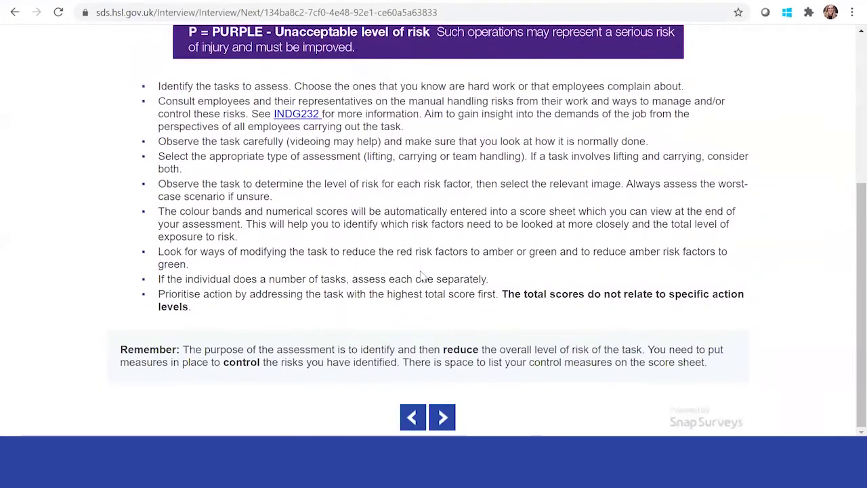
# Pick an assessor, set Site to London and Department to Manufacturing, then continue to activity details
pyautogui.click(442, 416)
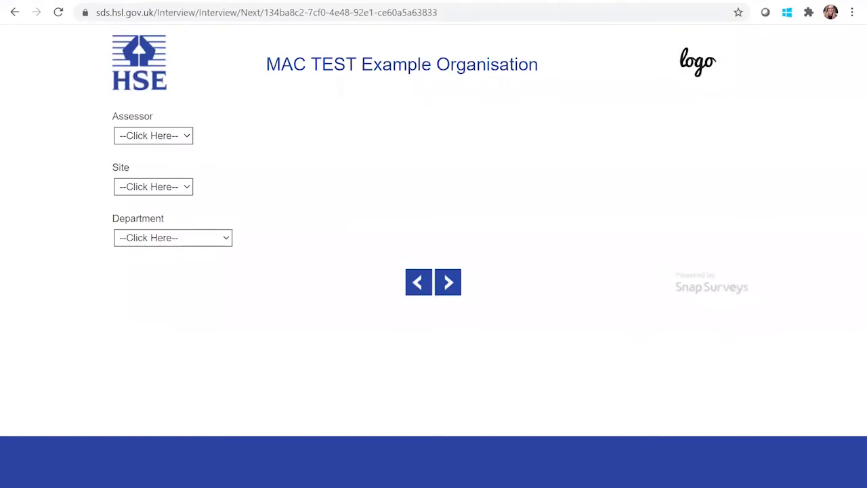
pyautogui.click(181, 139)
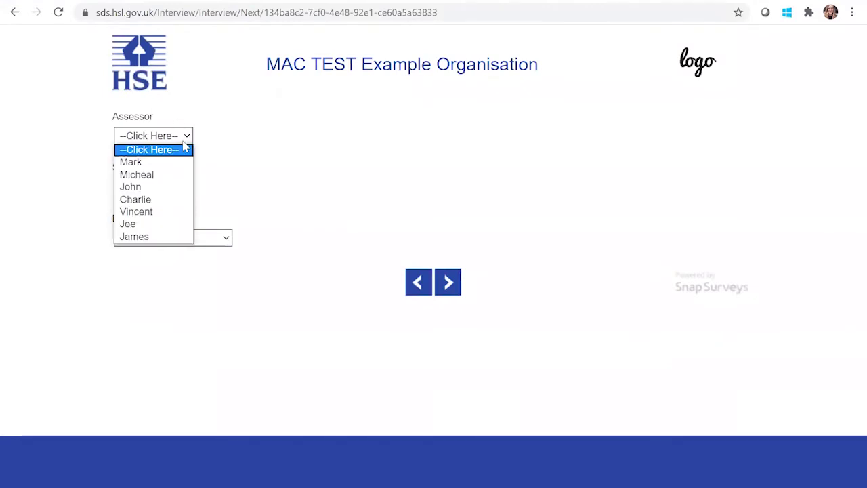
pyautogui.click(154, 175)
pyautogui.click(190, 188)
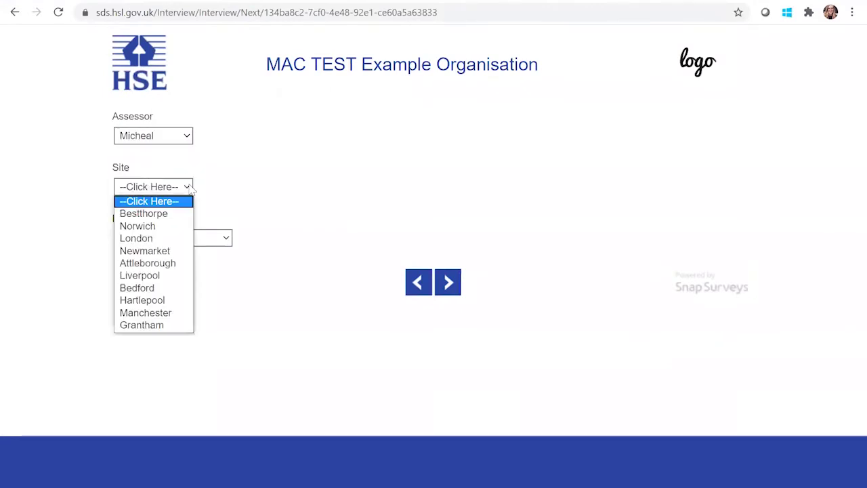
pyautogui.click(170, 239)
pyautogui.click(203, 238)
pyautogui.click(169, 269)
pyautogui.click(447, 283)
pyautogui.click(220, 146)
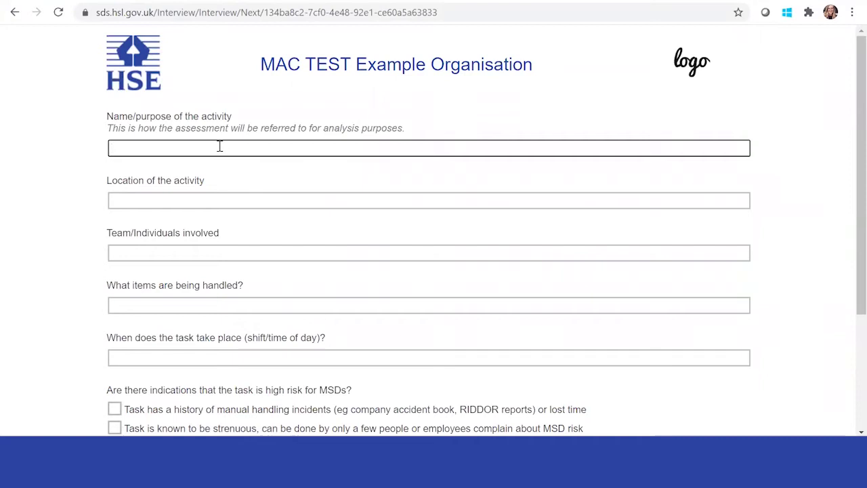
# Name the activity 'Loading boxes on to truck' with location 'Dock B warehouse'
pyautogui.write('Loading cart')
pyautogui.press('BackSpace')
pyautogui.write('boxes on t')
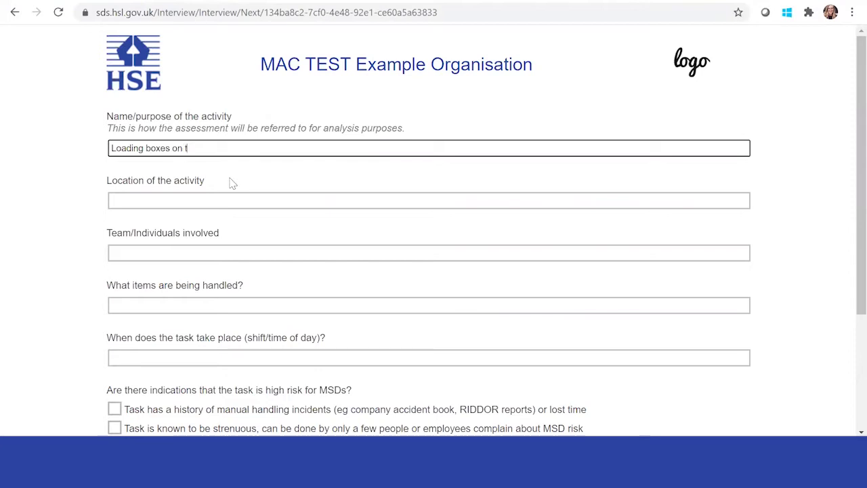
pyautogui.write('o truck')
pyautogui.click(228, 201)
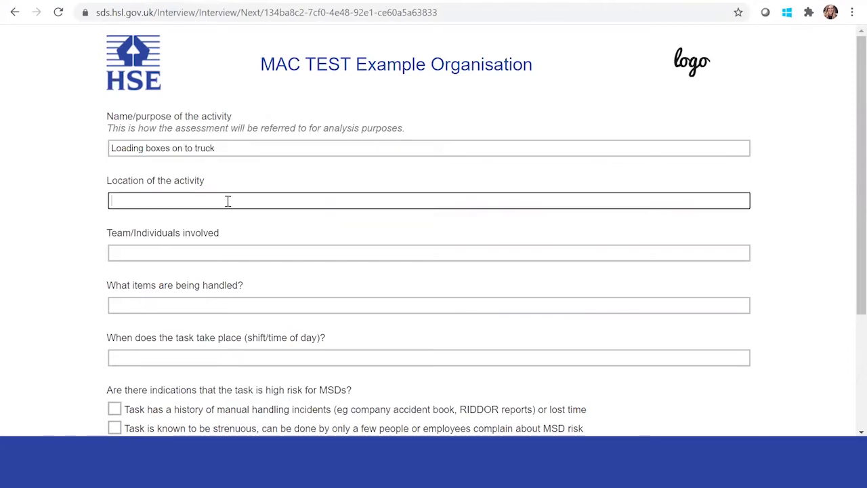
pyautogui.write('dick')
pyautogui.write('ock')
pyautogui.write(' B ')
pyautogui.write('warehouse ')
pyautogui.write('J')
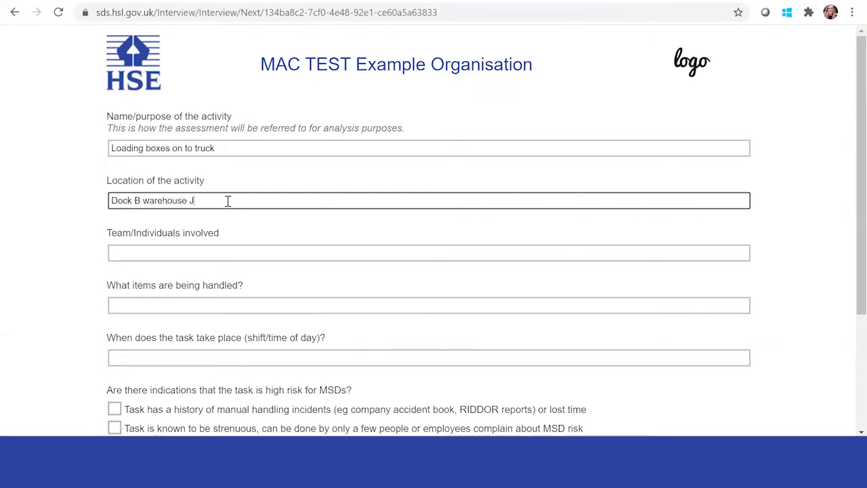
pyautogui.write('MAr')
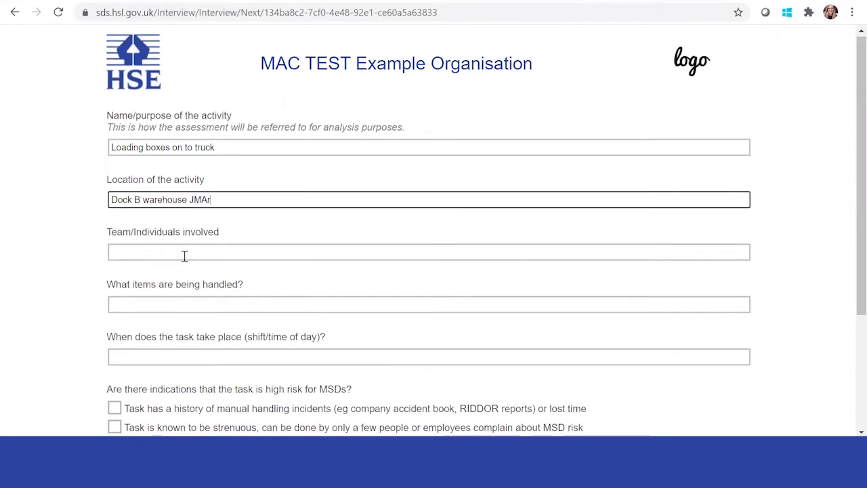
pyautogui.press('BackSpace')
pyautogui.press('BackSpace')
pyautogui.press('BackSpace')
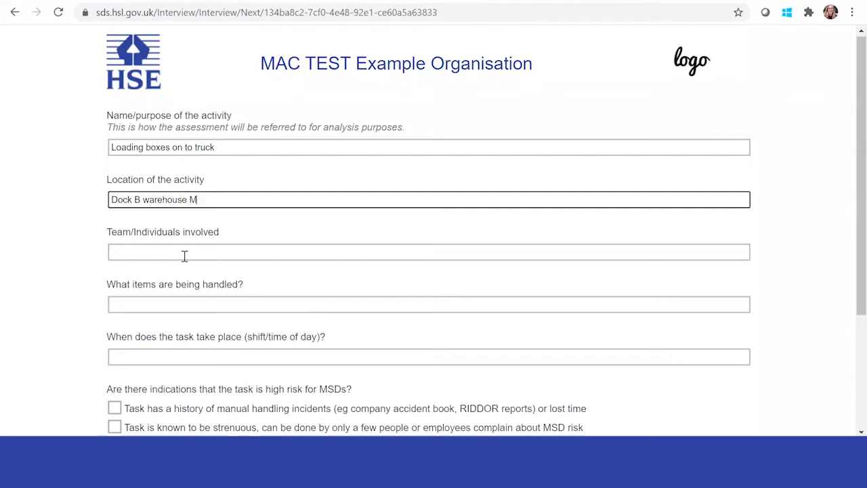
# Enter the two team members' names under Team/Individuals involved
pyautogui.click(170, 252)
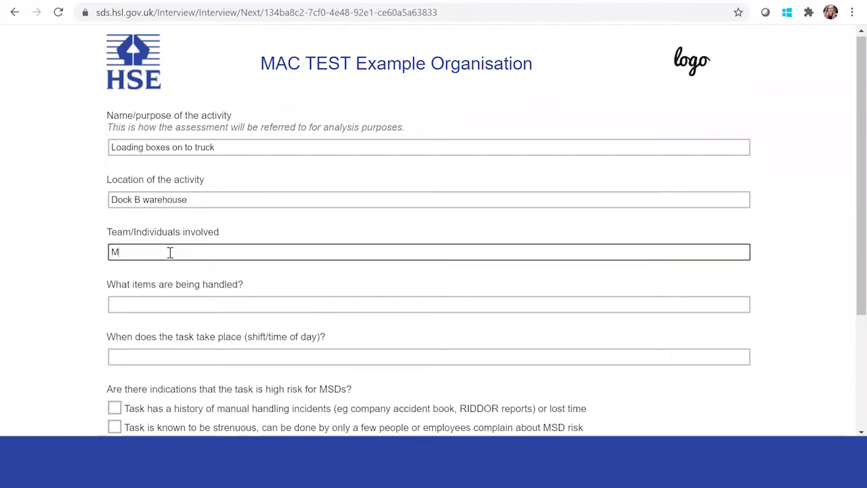
pyautogui.write('MAr')
pyautogui.press('BackSpace')
pyautogui.press('BackSpace')
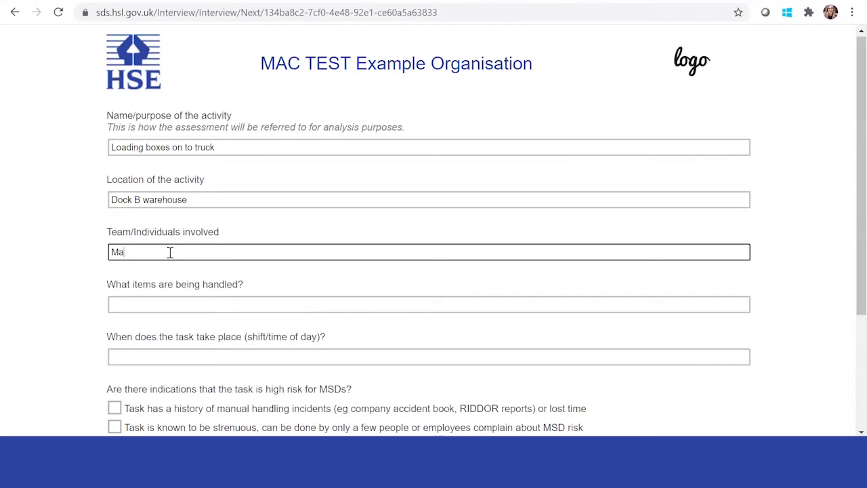
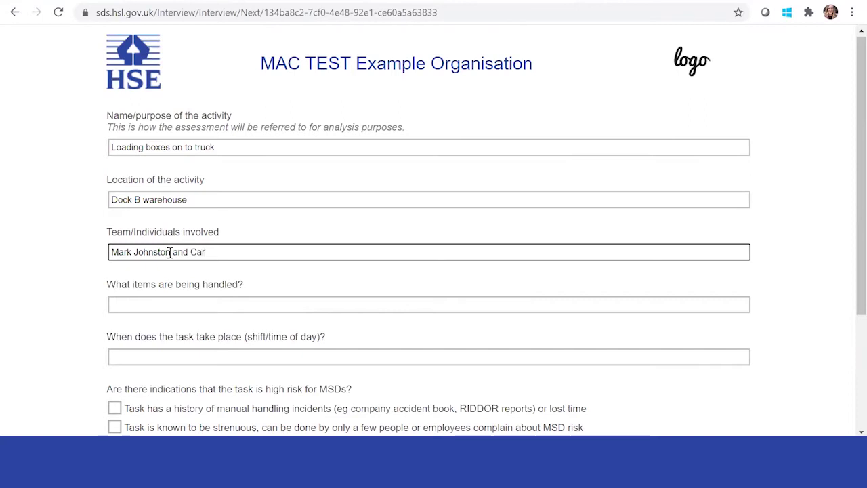
# Enter 'Boxes of books' as the items being handled
pyautogui.click(218, 306)
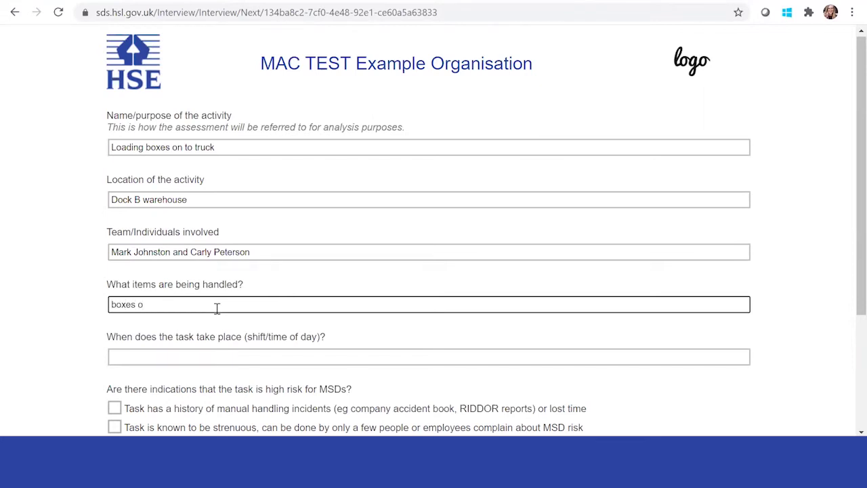
pyautogui.write('boxe')
pyautogui.press('BackSpace')
pyautogui.press('BackSpace')
pyautogui.press('BackSpace')
# Set the task timing to 'Daily 3-5 pm' and scroll to the MSD risk checkboxes
pyautogui.click(222, 355)
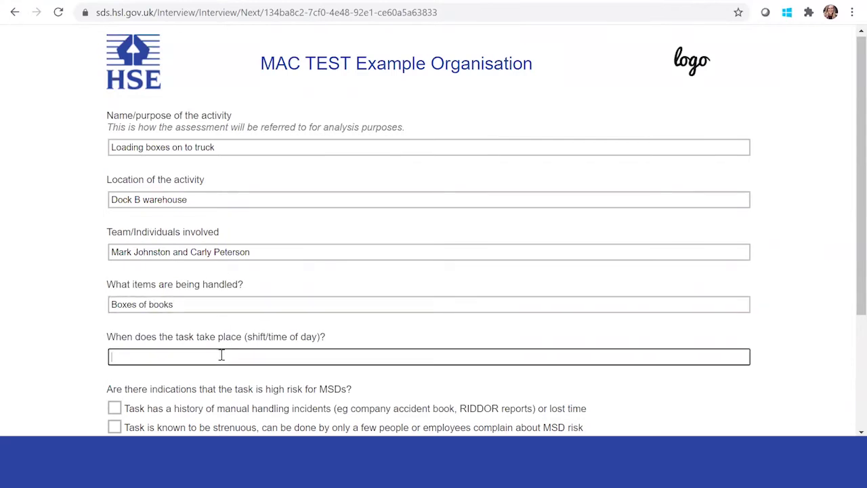
pyautogui.write('daily 3-')
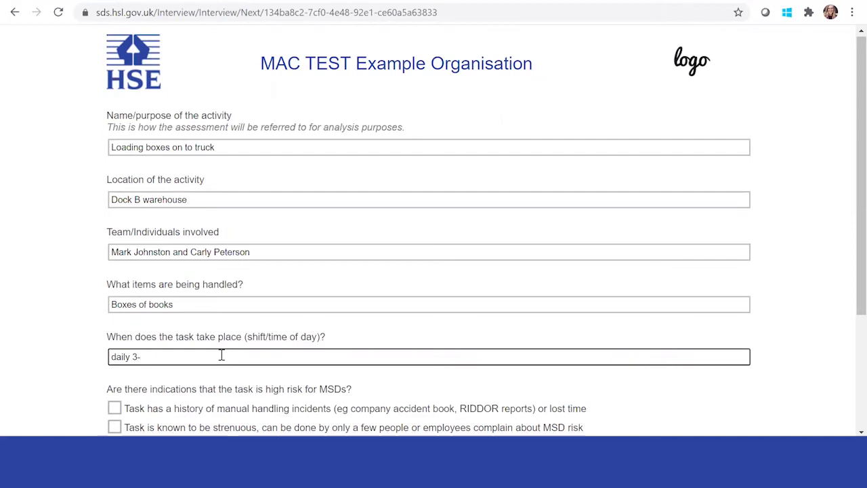
pyautogui.write('pm')
pyautogui.scroll(-1, 273, 393)
pyautogui.click(115, 287)
pyautogui.press('BackSpace')
pyautogui.write('D')
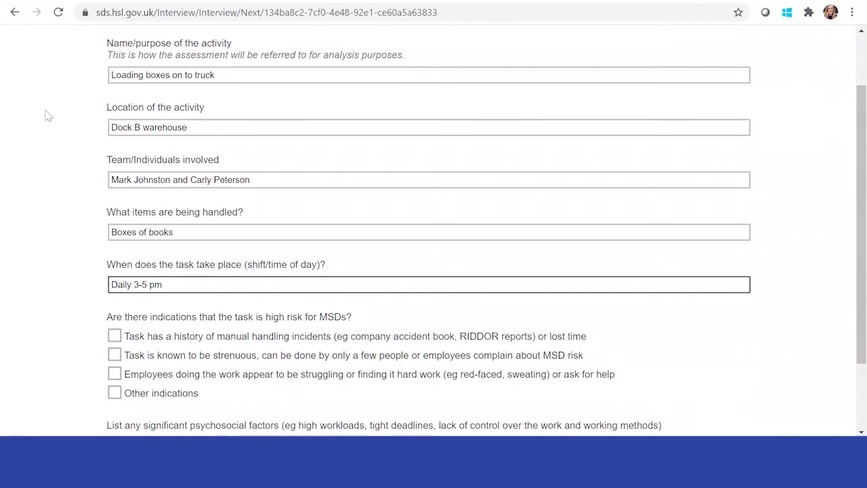
pyautogui.scroll(1, 87, 209)
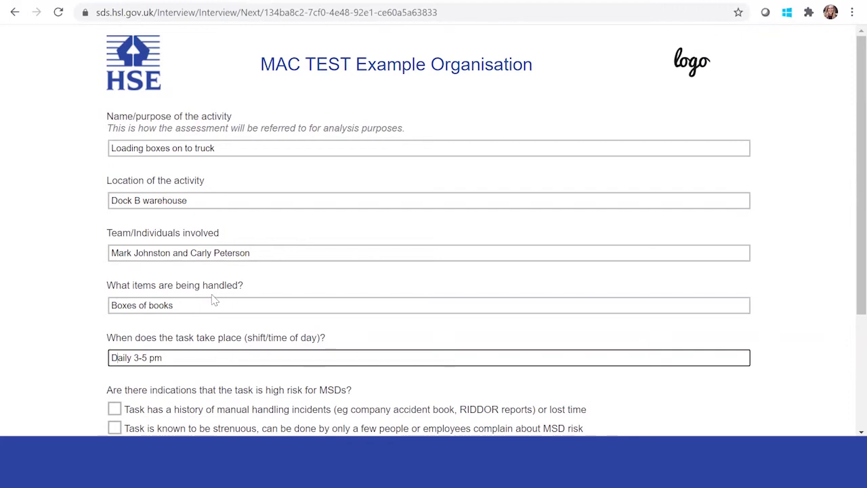
pyautogui.scroll(-2, 212, 300)
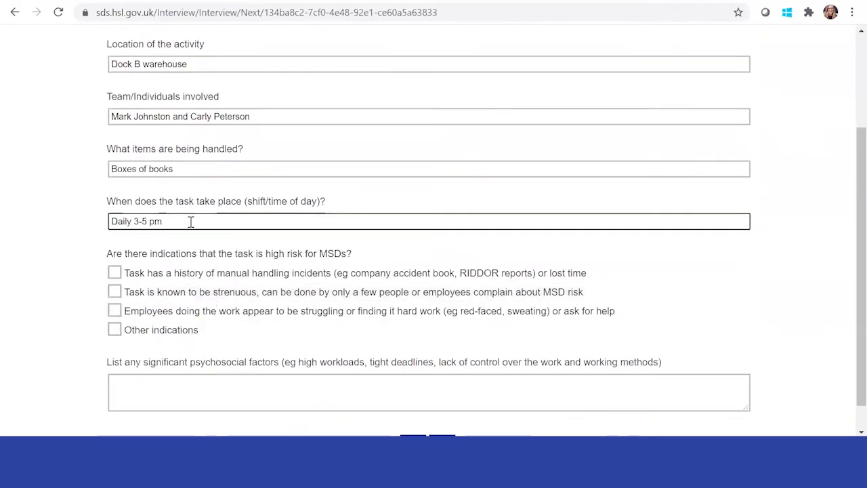
pyautogui.scroll(-1, 181, 253)
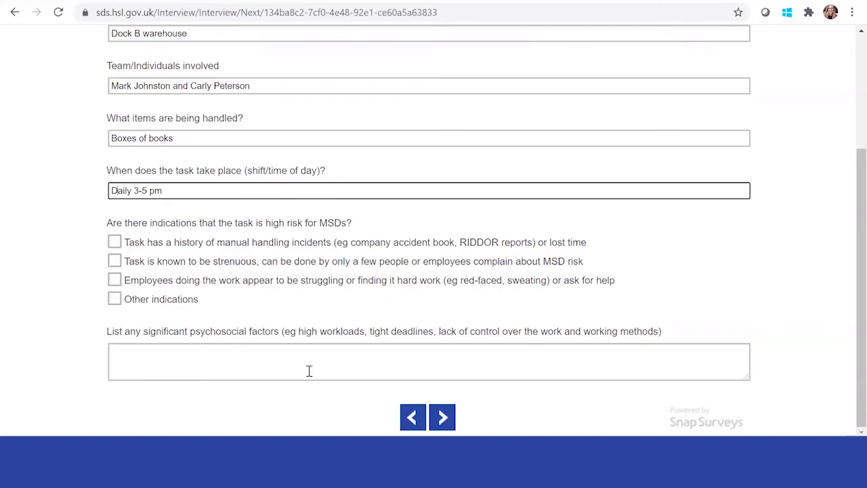
# Pass the 'Do I need to do a full risk assessment?' checklist with no conditions ticked
pyautogui.click(442, 417)
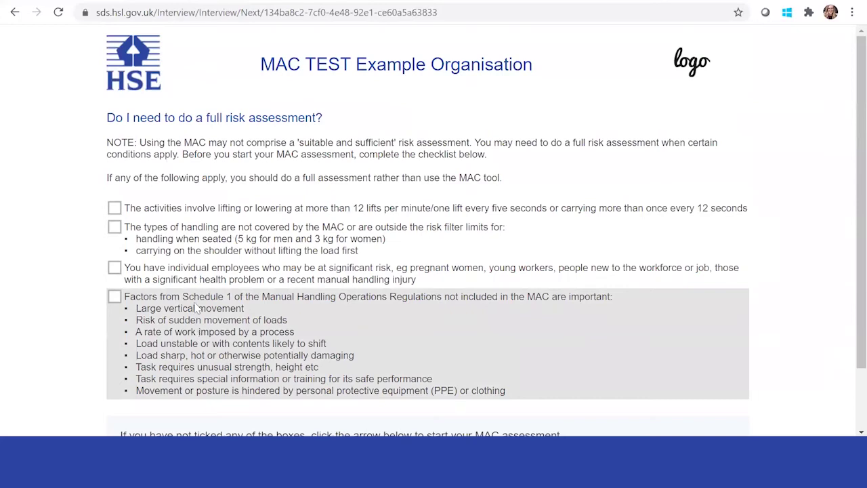
pyautogui.scroll(-1, 197, 309)
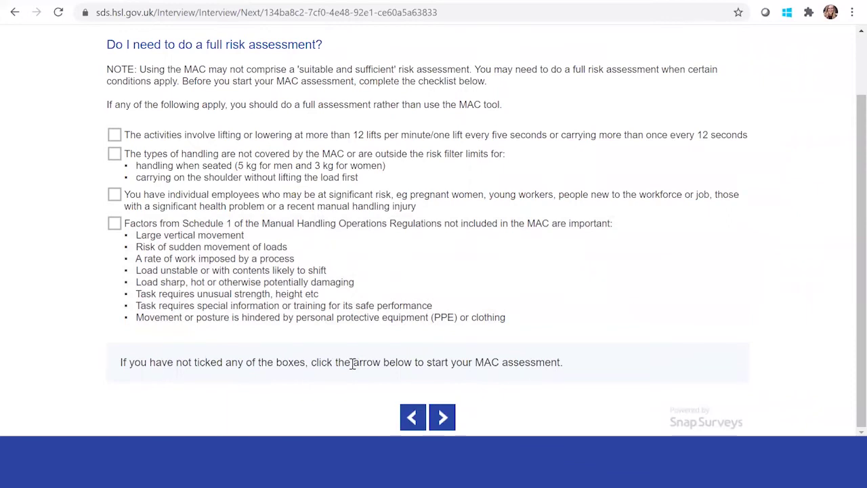
pyautogui.click(442, 419)
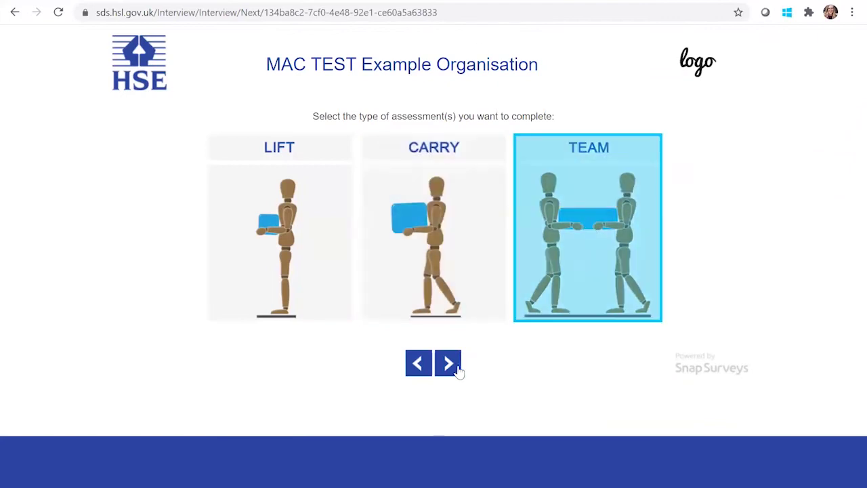
# Choose the TEAM assessment type to start Team Handling Operations
pyautogui.click(448, 369)
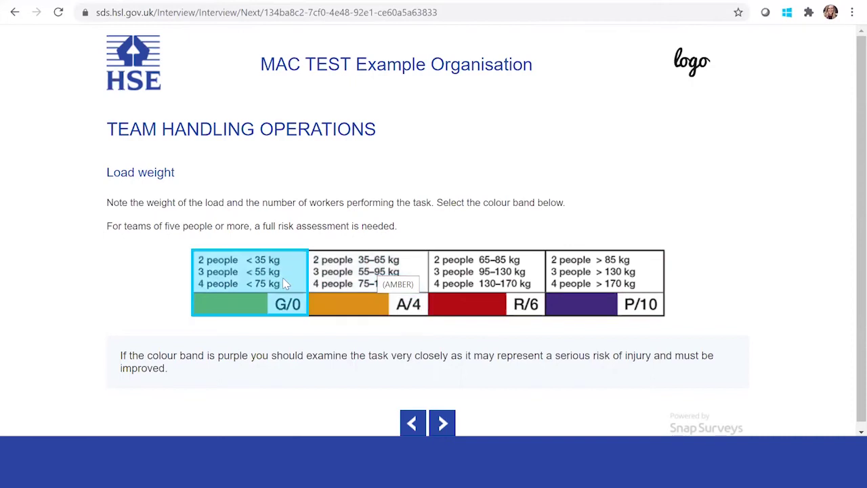
# Score load weight A/4 and hands close to the low back G/0
pyautogui.click(381, 277)
pyautogui.scroll(-1, 415, 323)
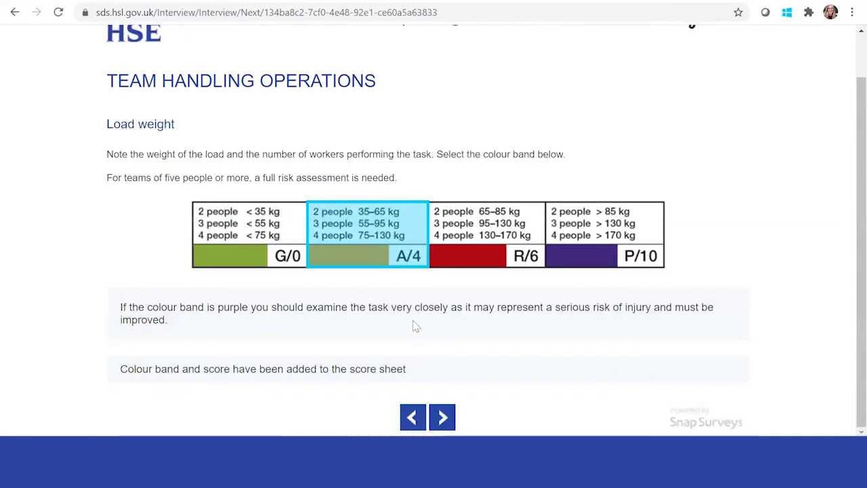
pyautogui.click(442, 416)
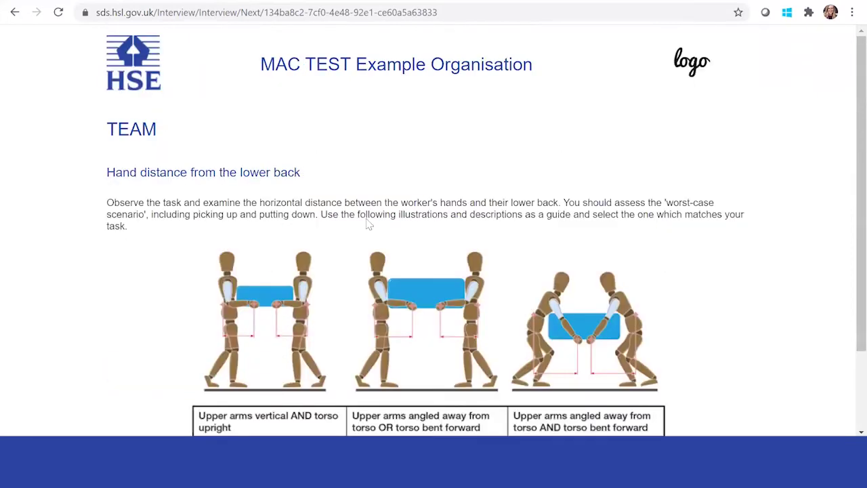
pyautogui.scroll(-2, 367, 225)
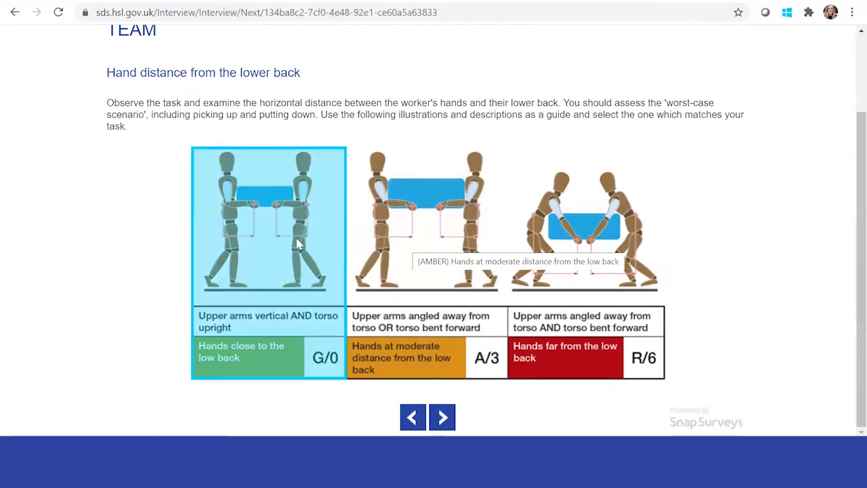
pyautogui.click(298, 243)
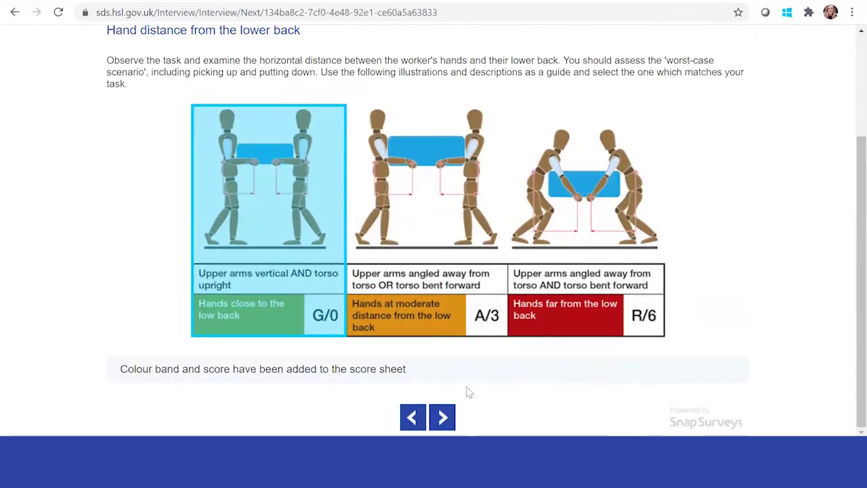
pyautogui.click(442, 416)
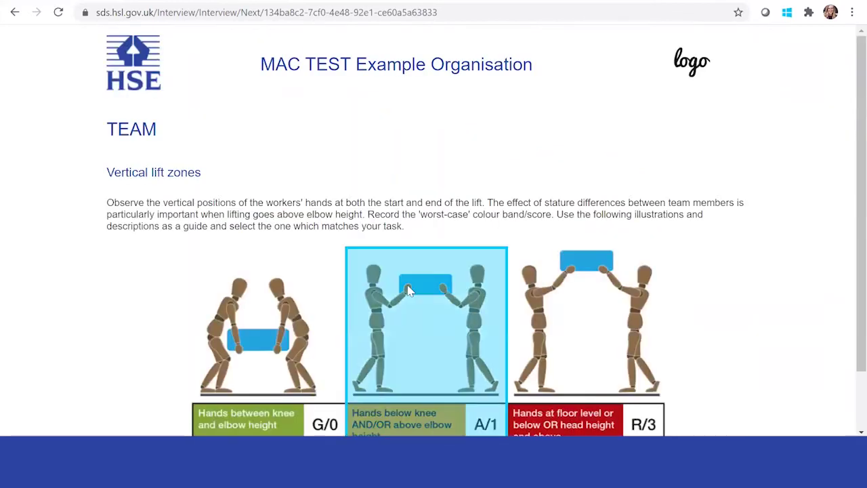
# Score vertical lift zones A/1, torso twisting A/1 and postural constraints G/0
pyautogui.scroll(-1, 409, 291)
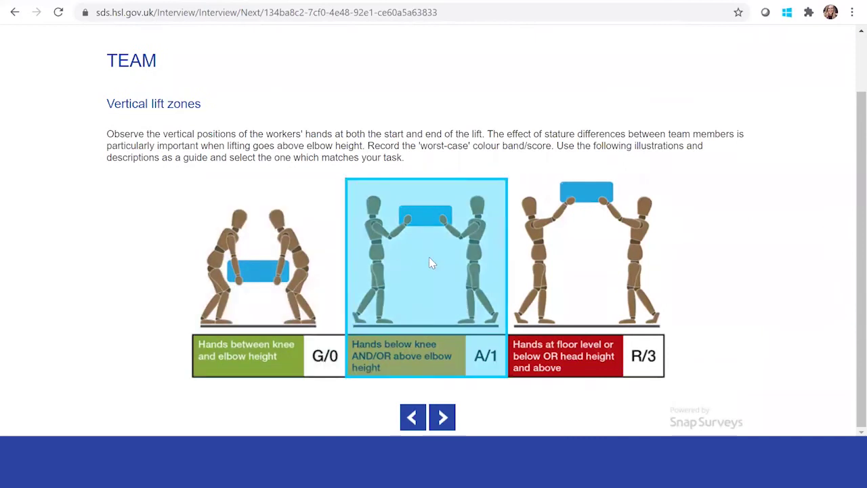
pyautogui.click(430, 263)
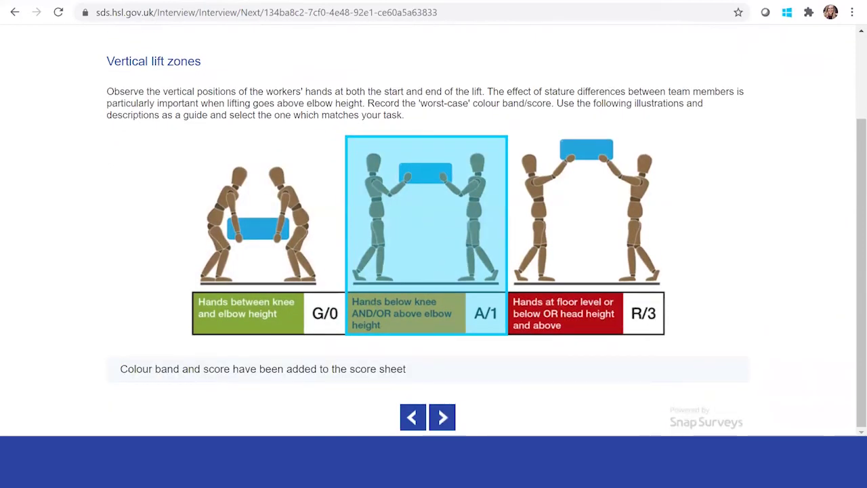
pyautogui.click(442, 416)
pyautogui.scroll(-1, 354, 287)
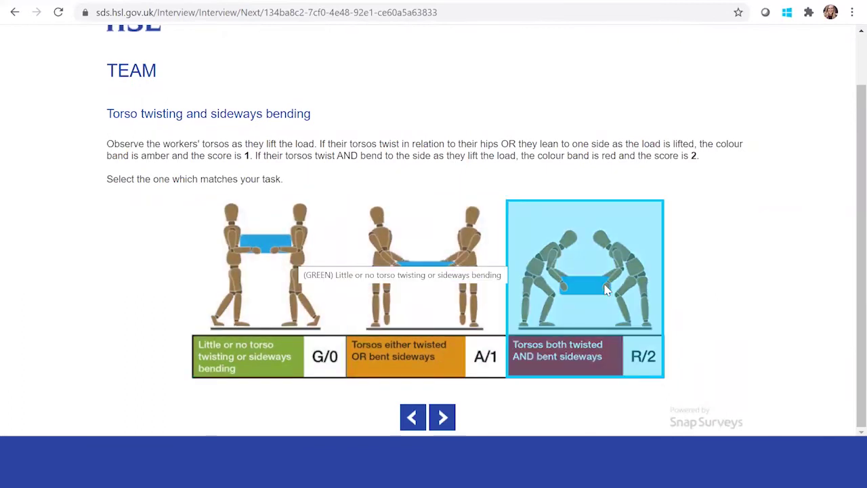
pyautogui.click(470, 269)
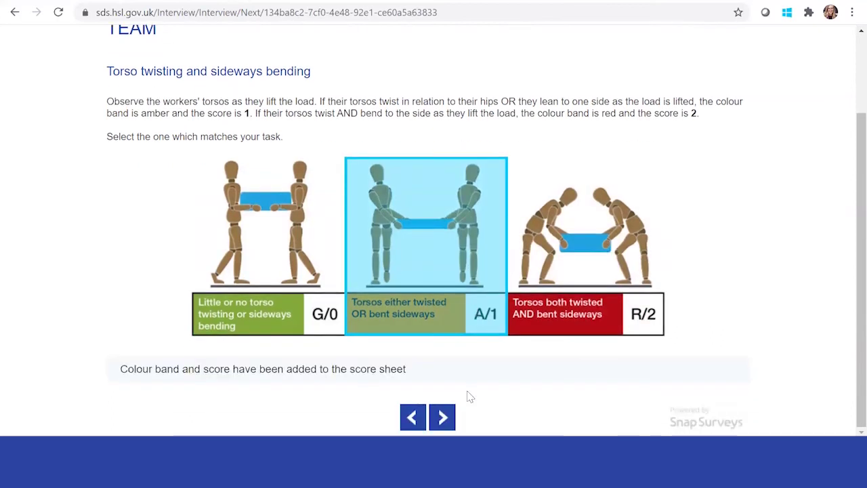
pyautogui.click(442, 417)
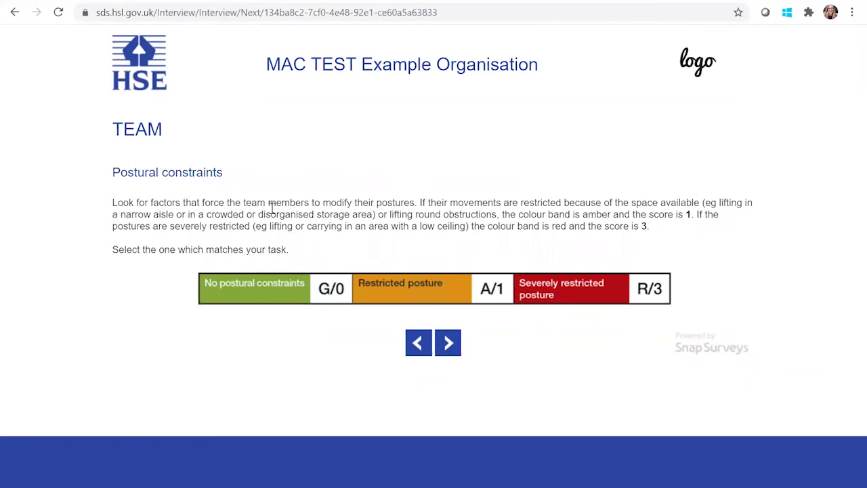
pyautogui.click(258, 296)
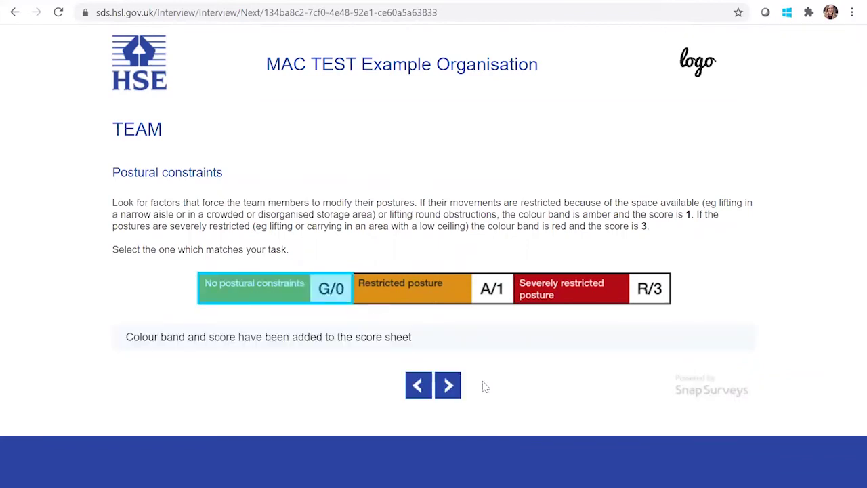
pyautogui.click(450, 384)
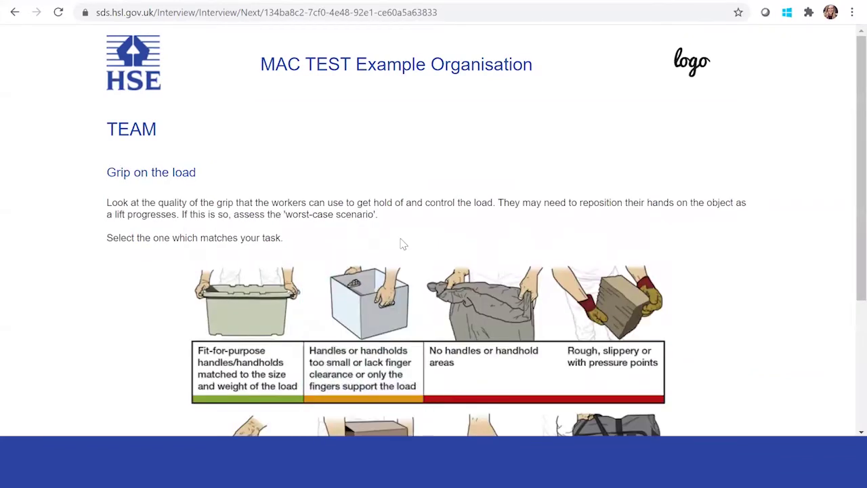
# Score grip on the load as reasonable A/2 and floor surface as good G/0
pyautogui.scroll(-2, 401, 244)
pyautogui.scroll(3, 467, 267)
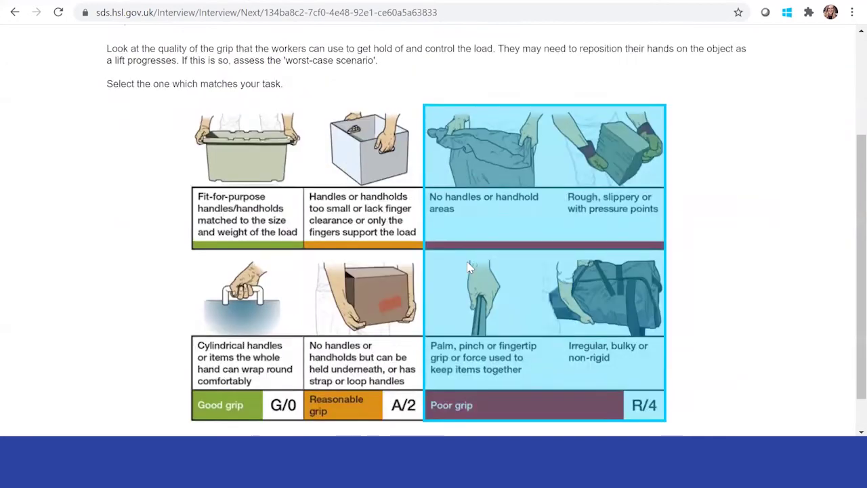
pyautogui.scroll(-2, 467, 267)
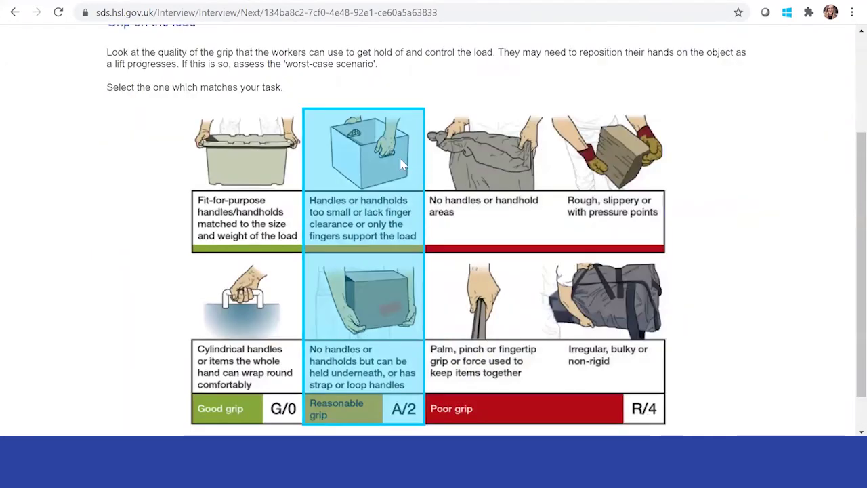
pyautogui.click(402, 165)
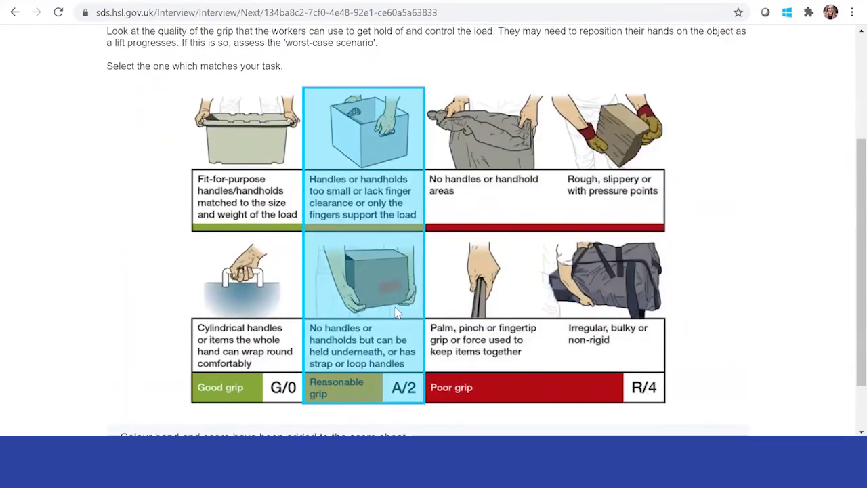
pyautogui.scroll(-1, 391, 262)
pyautogui.click(442, 416)
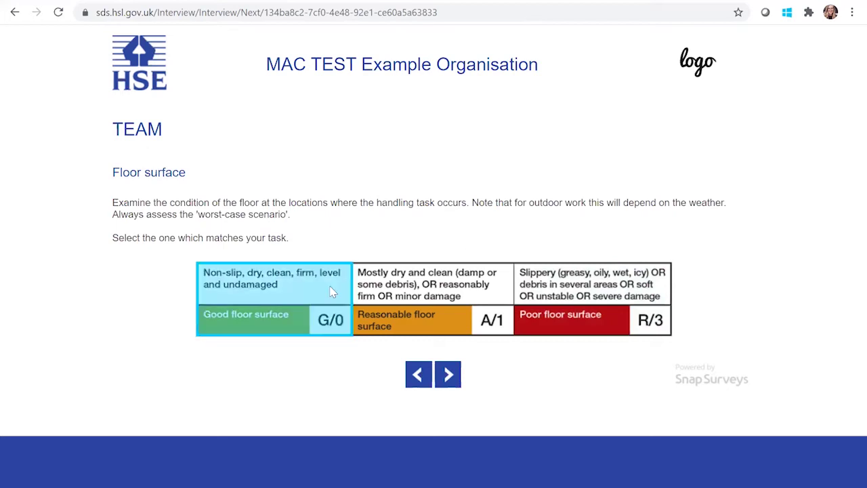
pyautogui.click(332, 320)
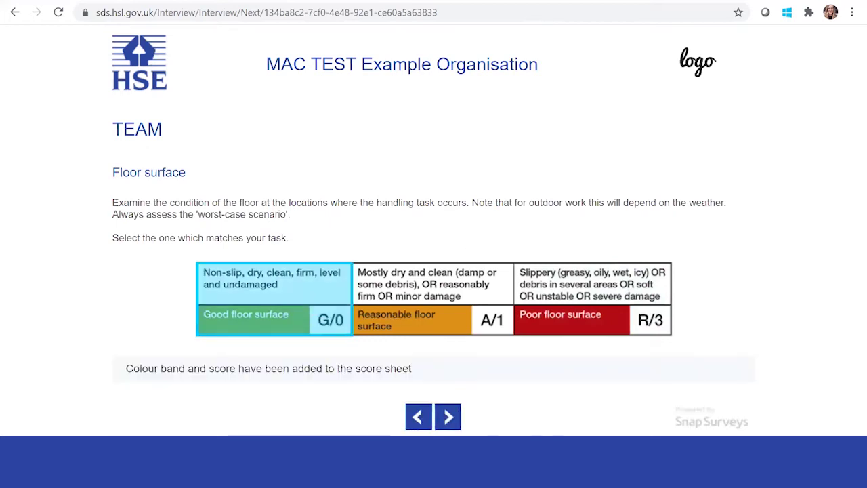
pyautogui.click(448, 416)
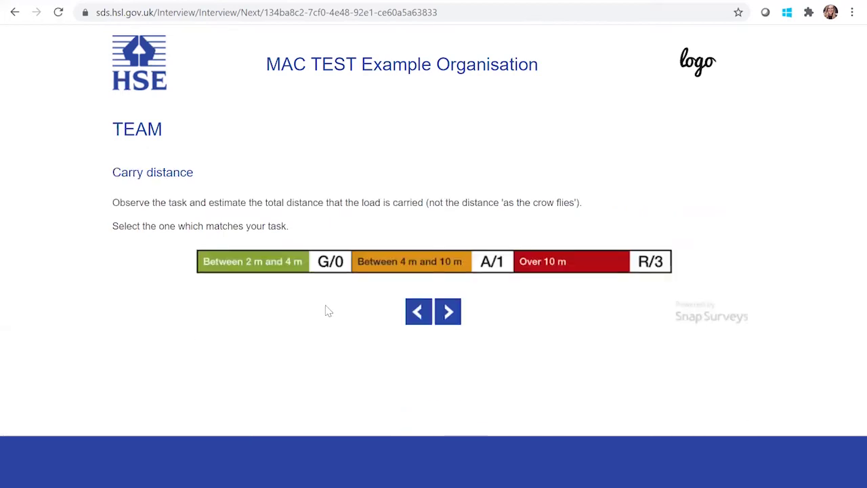
# Score carry distance A/1, obstacles G/0, communication A/1 and environmental factors G/0
pyautogui.click(451, 261)
pyautogui.click(447, 354)
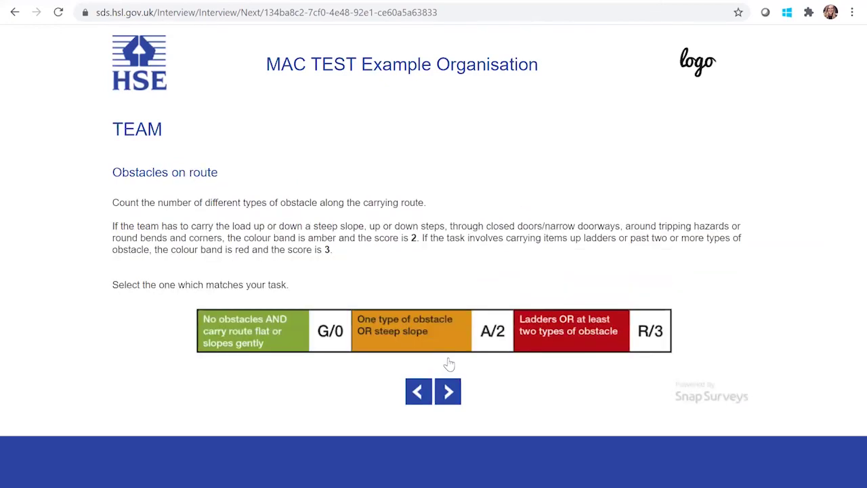
pyautogui.click(246, 331)
pyautogui.click(442, 430)
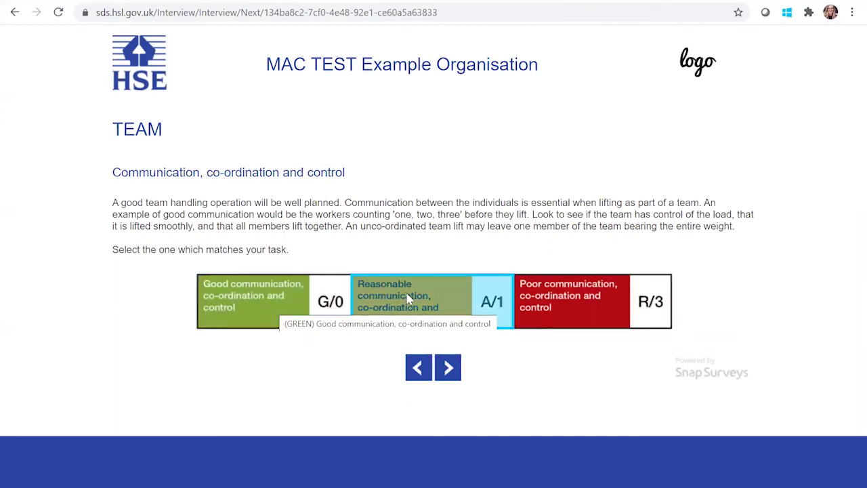
pyautogui.click(372, 316)
pyautogui.click(447, 409)
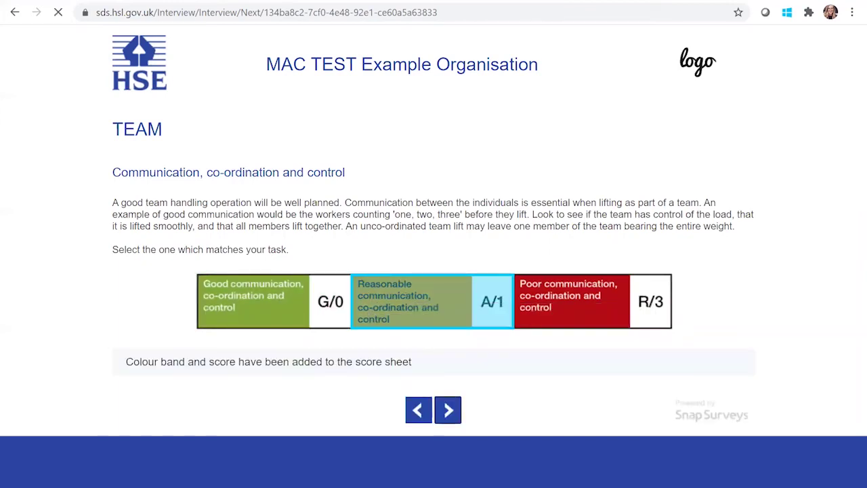
pyautogui.click(266, 293)
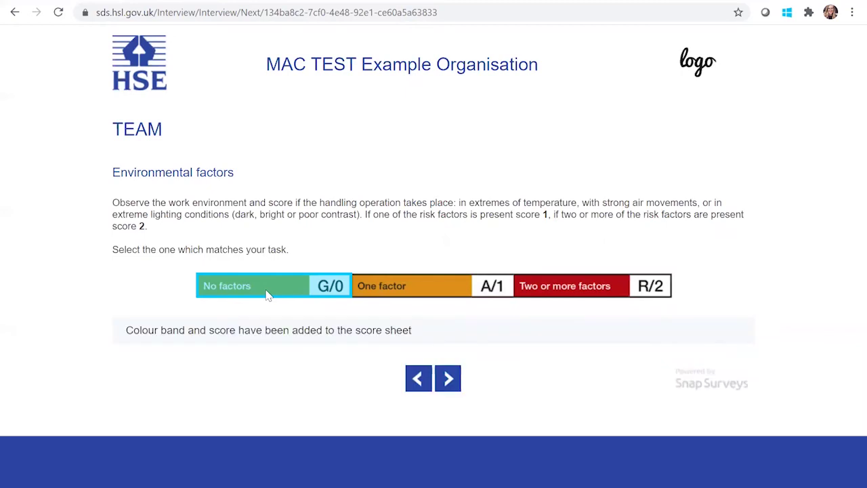
pyautogui.click(448, 377)
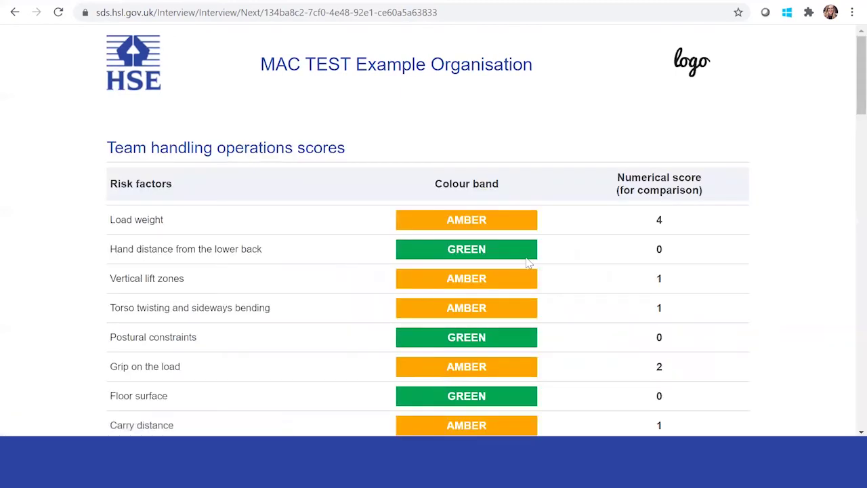
# Review the team handling scores table, leaving every control measure box blank
pyautogui.scroll(-3, 527, 261)
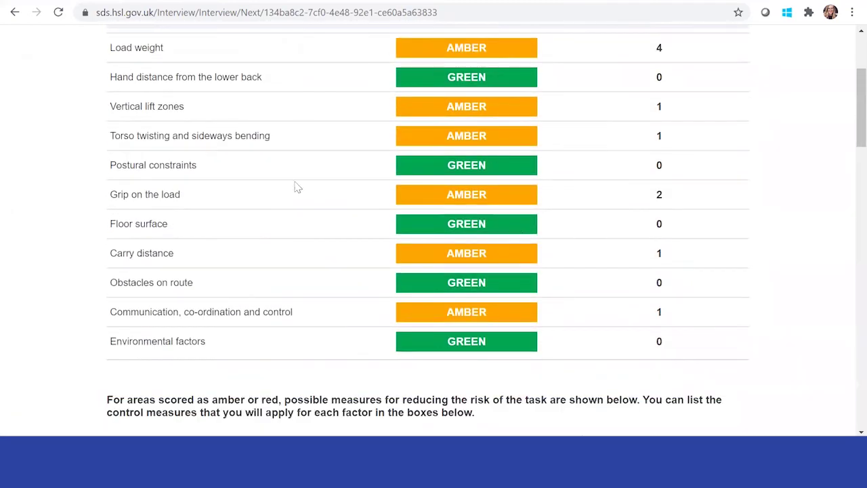
pyautogui.scroll(-1, 456, 267)
pyautogui.scroll(4, 589, 218)
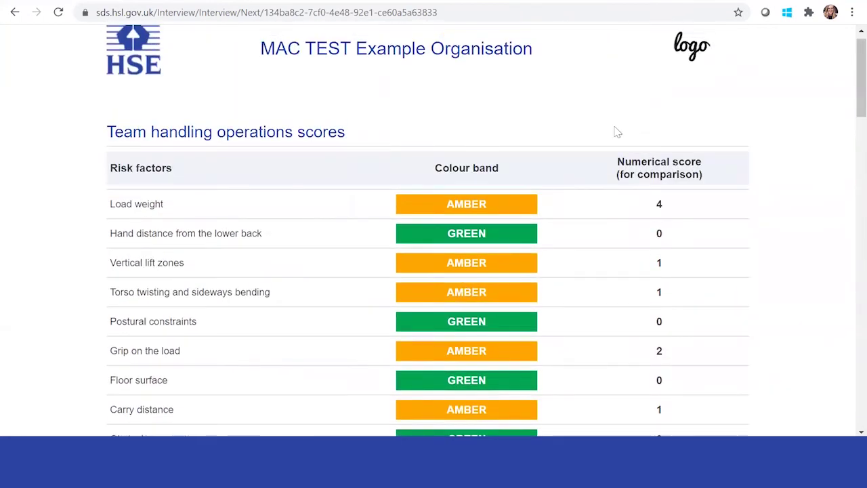
pyautogui.scroll(-2, 665, 359)
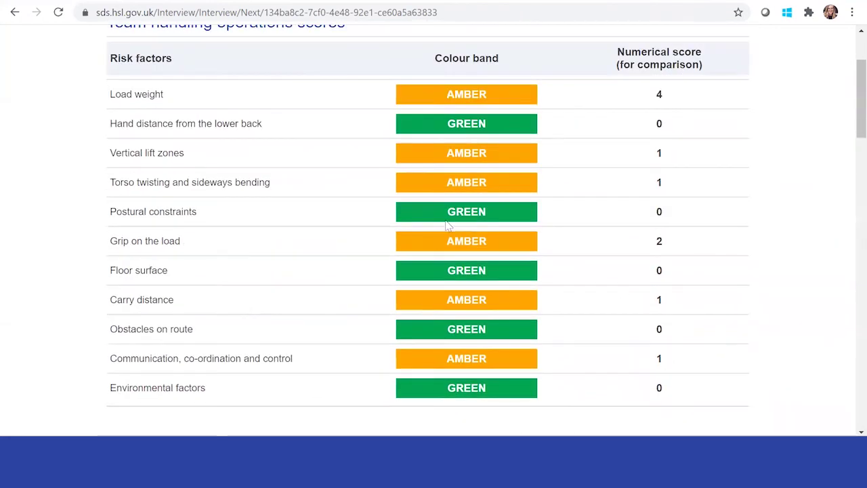
pyautogui.scroll(-5, 447, 226)
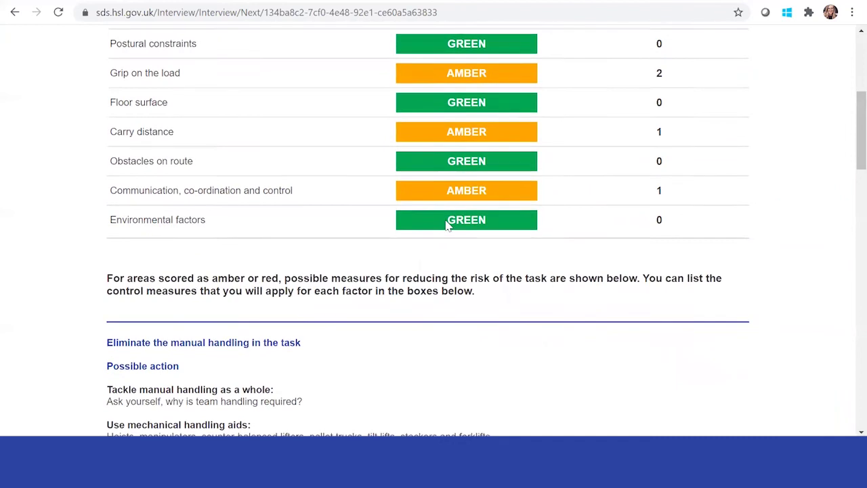
pyautogui.scroll(1, 220, 271)
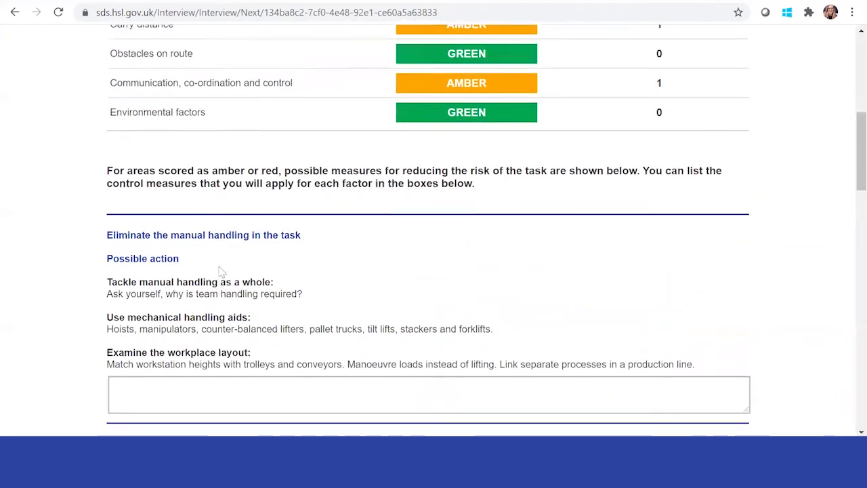
pyautogui.scroll(-1, 210, 325)
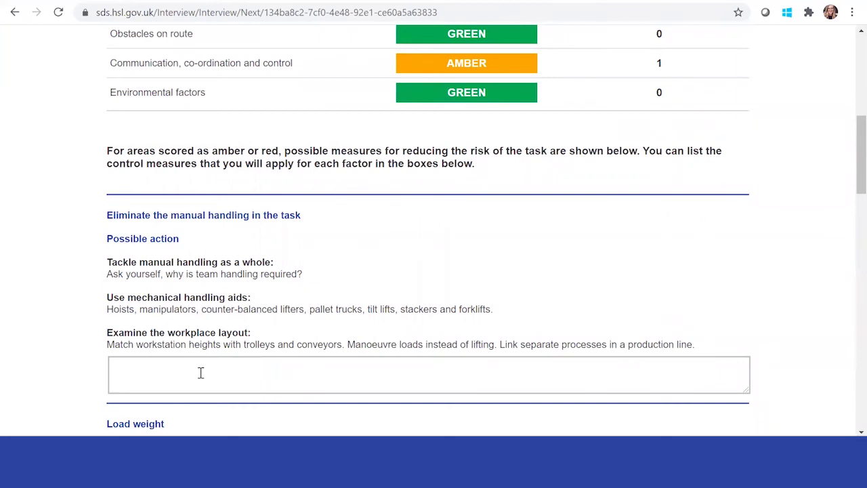
pyautogui.scroll(6, 200, 373)
pyautogui.scroll(-5, 203, 375)
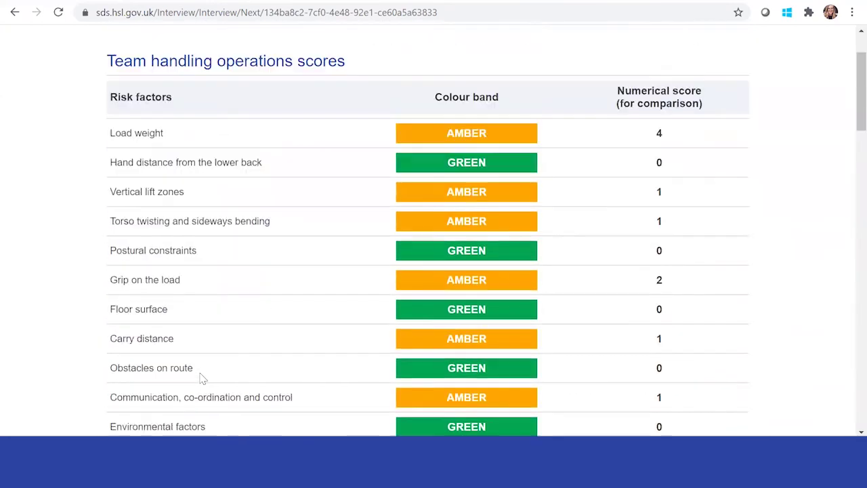
pyautogui.scroll(-1, 200, 378)
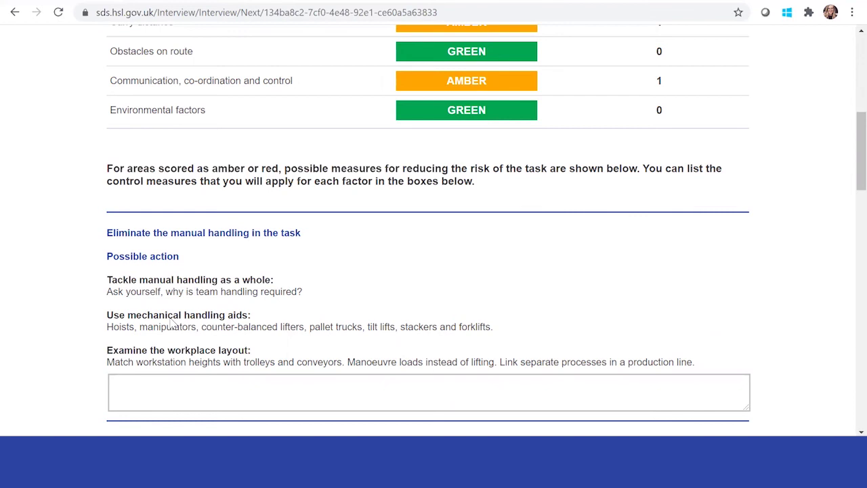
pyautogui.scroll(-3, 174, 325)
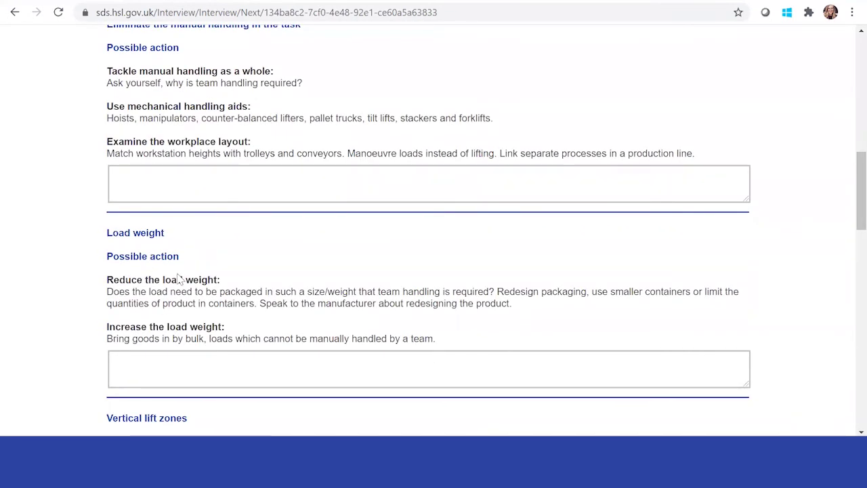
pyautogui.scroll(7, 180, 279)
pyautogui.scroll(-4, 180, 279)
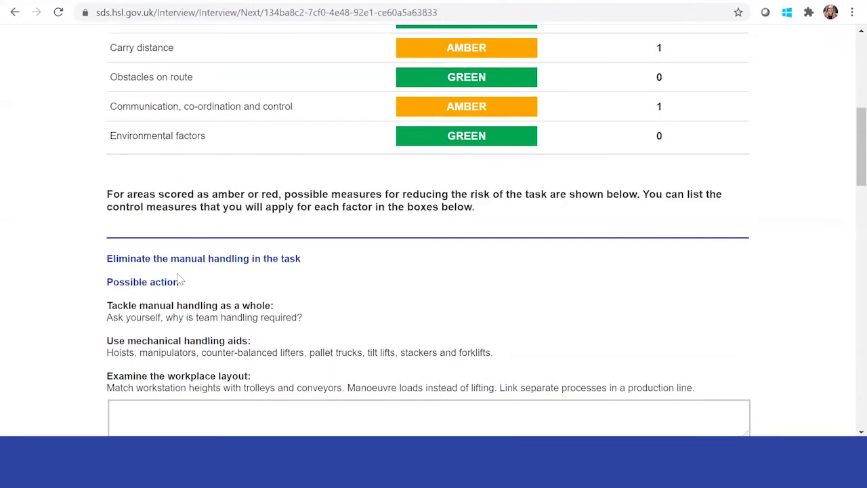
pyautogui.scroll(-10, 180, 279)
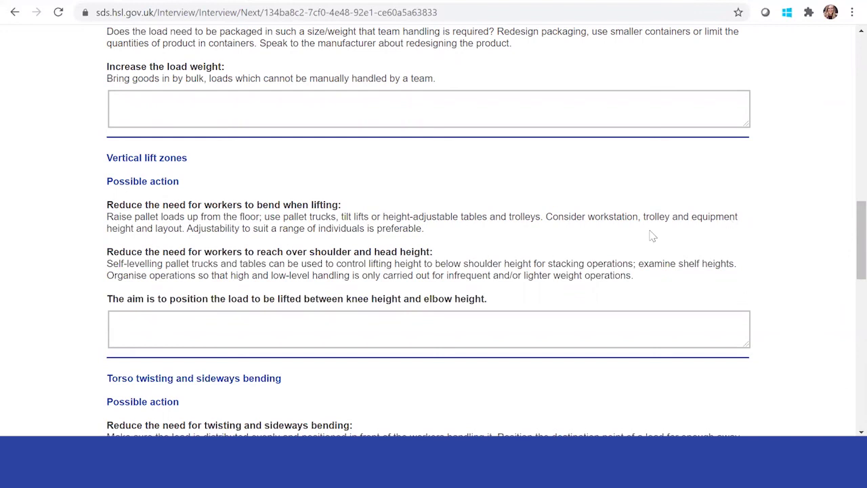
pyautogui.scroll(-15, 594, 252)
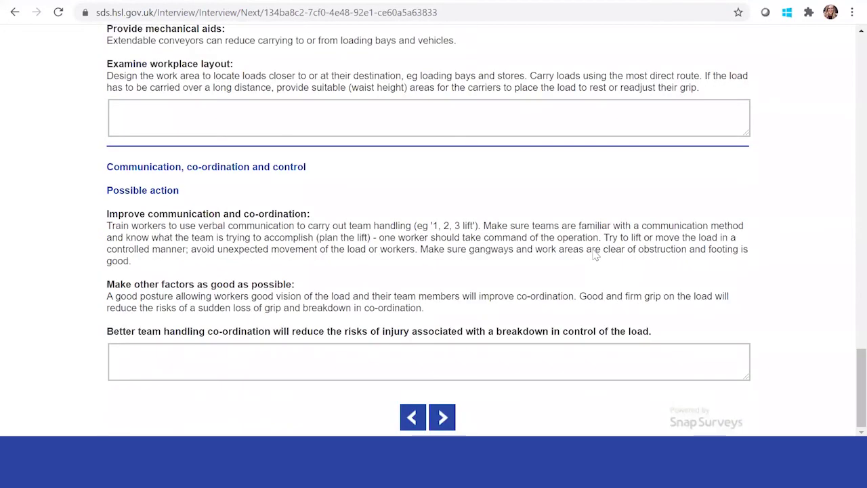
pyautogui.click(442, 416)
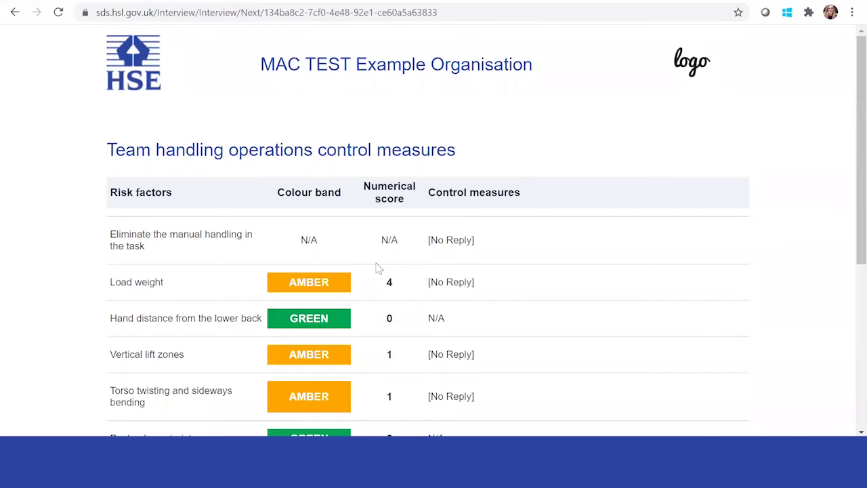
# Review the control measures summary and continue to the report e-mail page
pyautogui.scroll(-5, 379, 268)
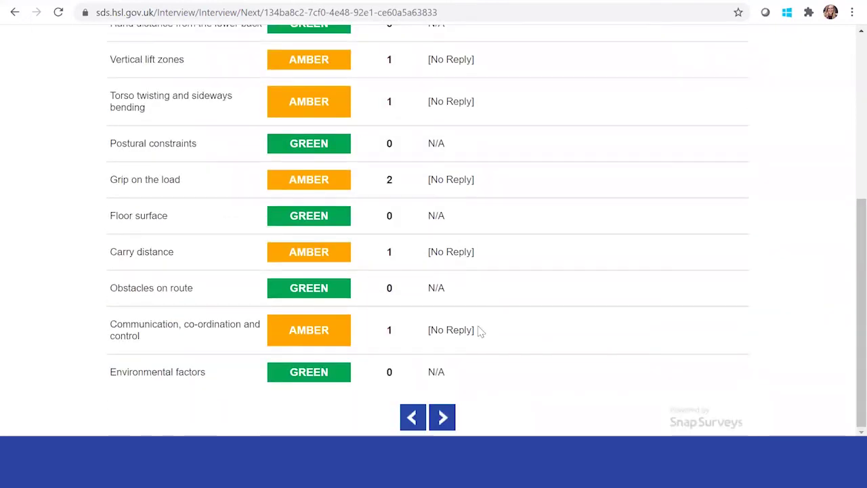
pyautogui.scroll(5, 477, 329)
pyautogui.scroll(-5, 477, 329)
pyautogui.click(441, 416)
# Fill in the report-copy email field with your address and submit the assessment
pyautogui.click(237, 151)
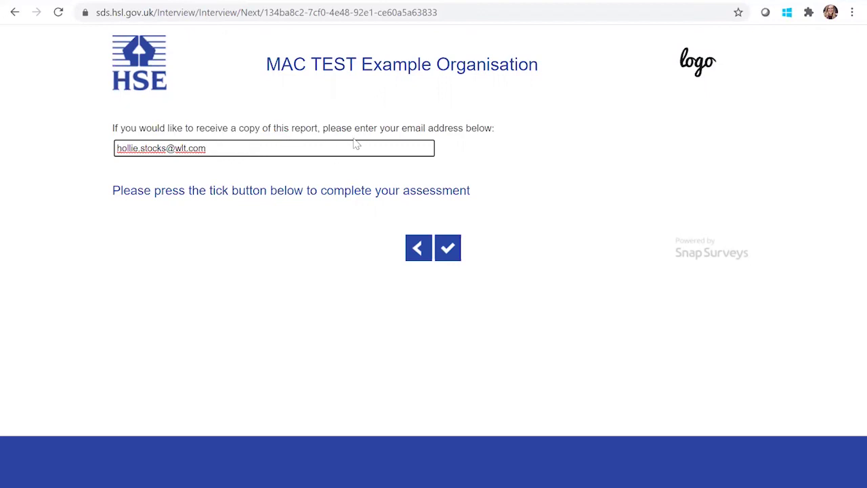
pyautogui.click(450, 250)
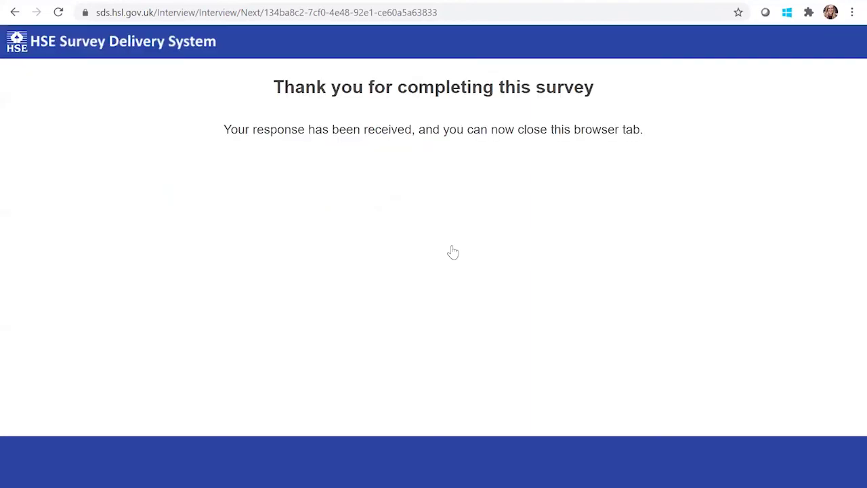